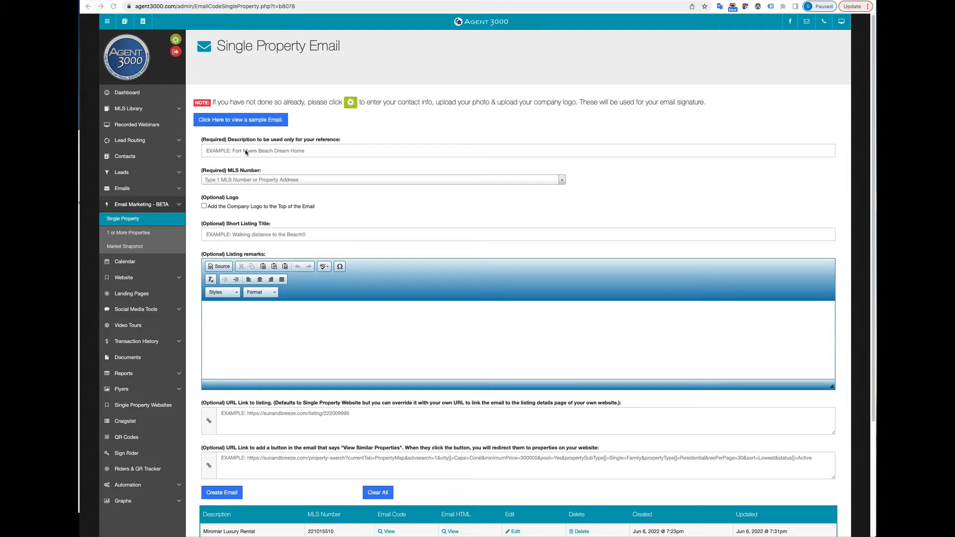
# Step: Enter '123 Main Street, Naples' as the email's reference description
pyautogui.click(240, 150)
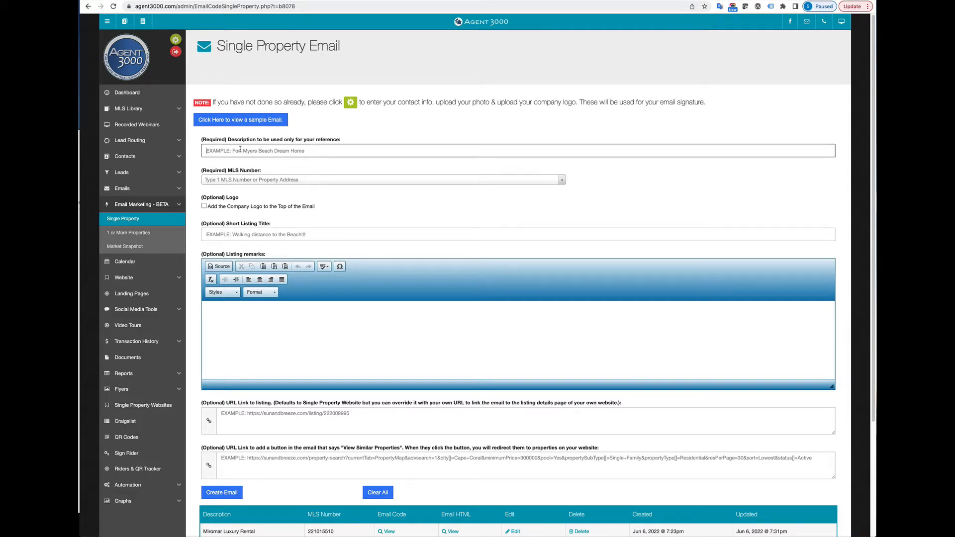
pyautogui.write('123 Main Street, Naples')
pyautogui.click(78, 182)
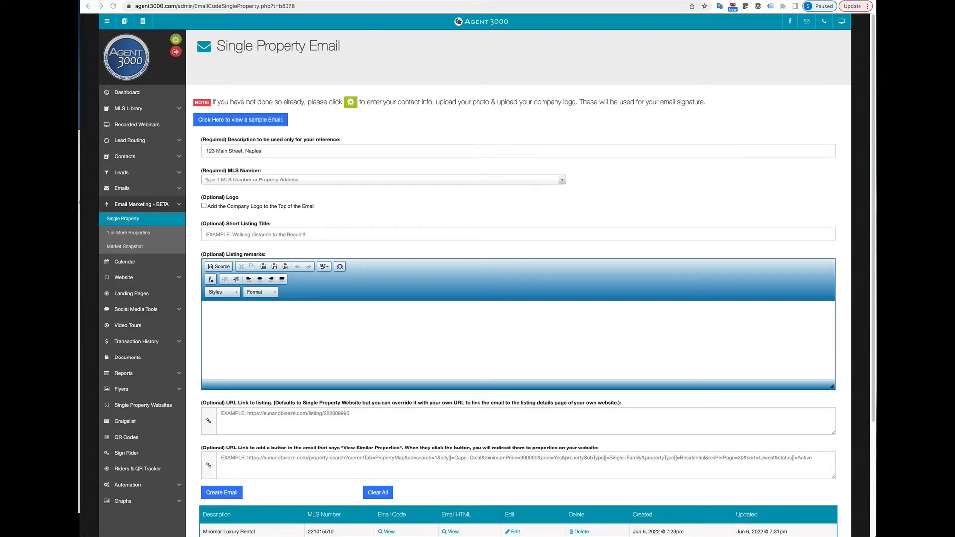
pyautogui.click(257, 181)
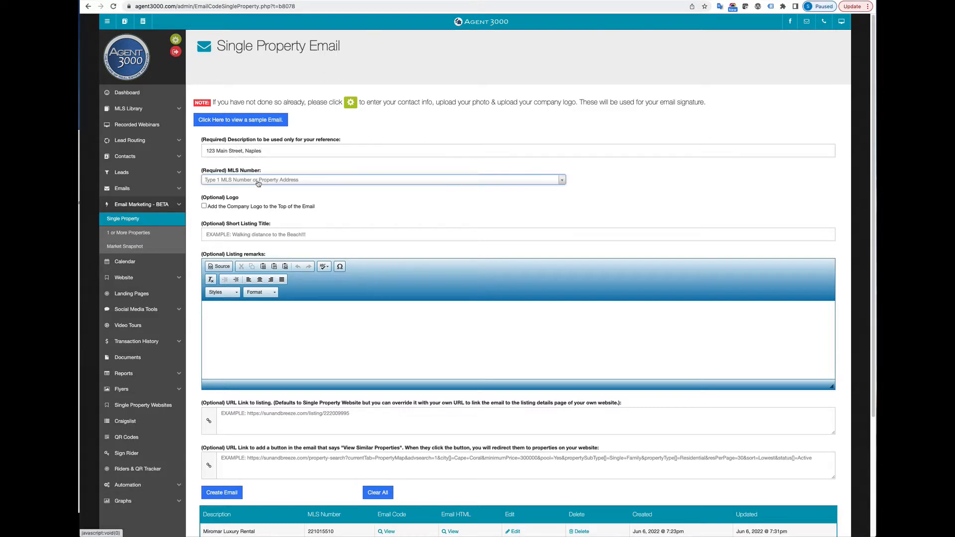
pyautogui.write('222042903')
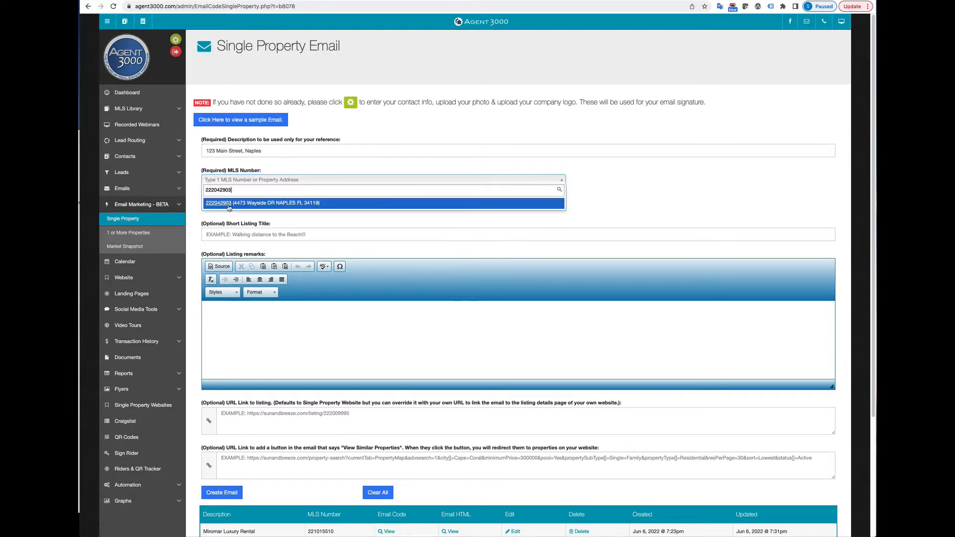
pyautogui.click(228, 204)
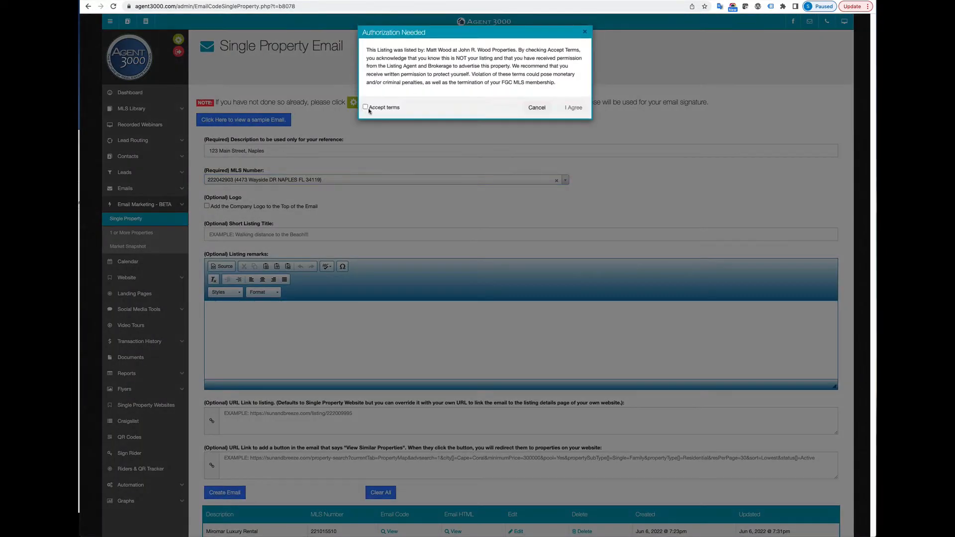
# Step: Accept the listing-permission terms so the Wayside DR photos, remarks and link load
pyautogui.click(366, 107)
pyautogui.click(584, 114)
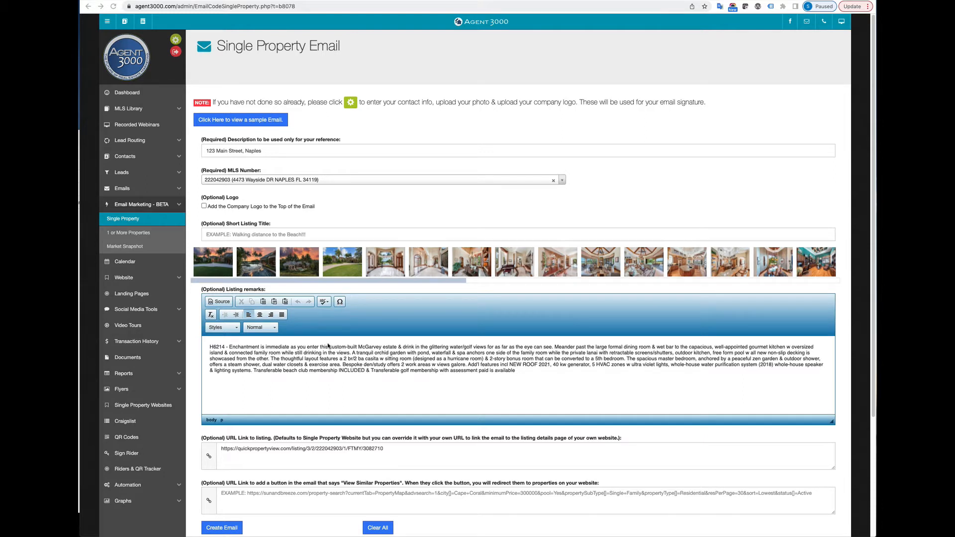
# Step: Title the email 'Your Own Private Resort!' and use the second photo as its image
pyautogui.click(265, 233)
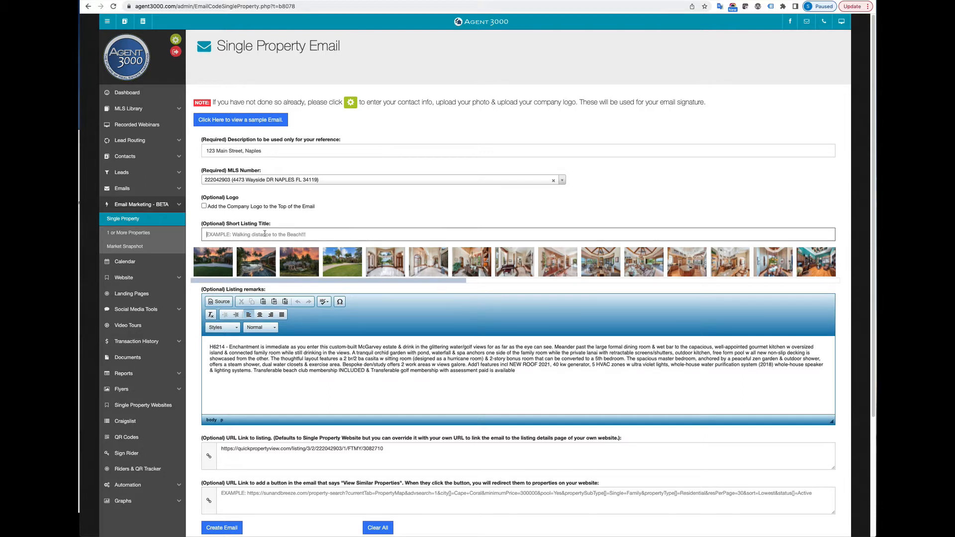
pyautogui.write('Your Own Private Resort!')
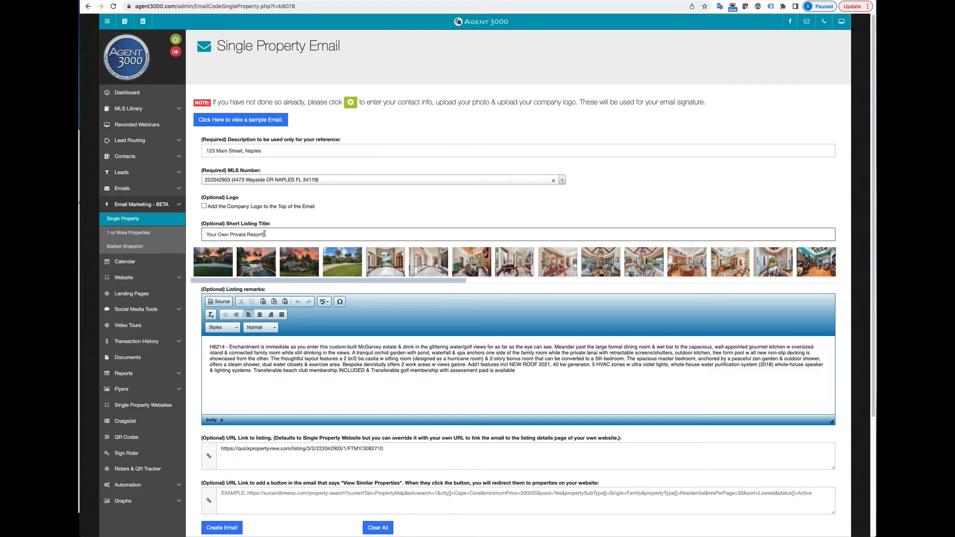
pyautogui.click(258, 268)
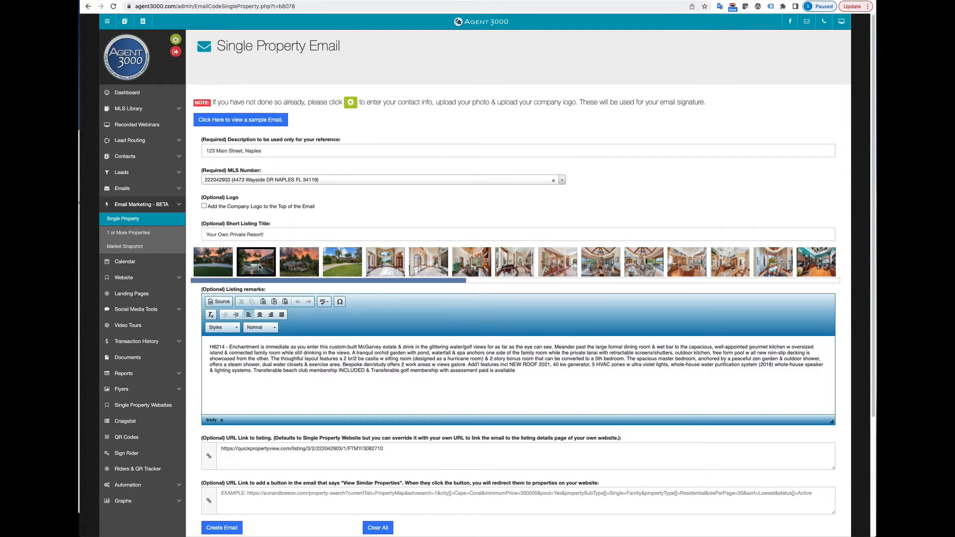
pyautogui.scroll(-3, 263, 269)
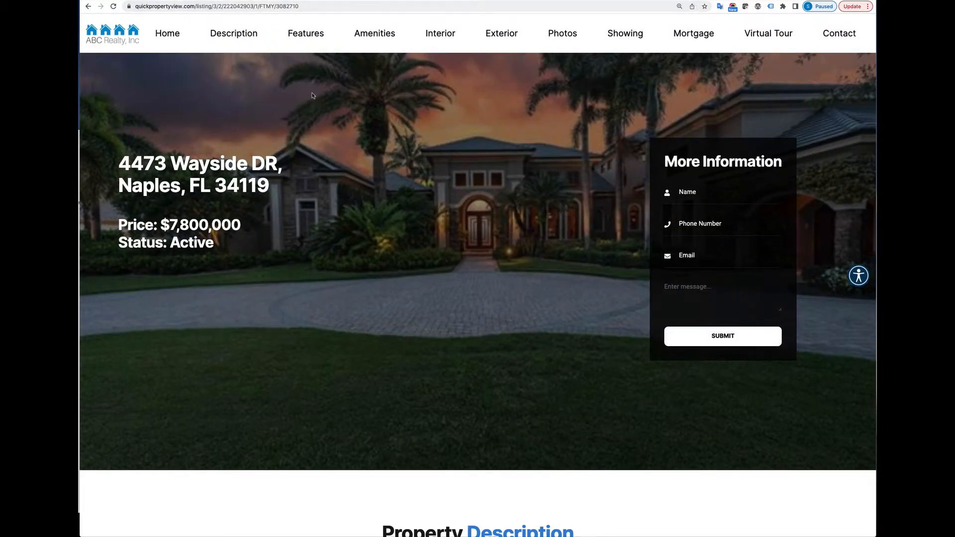
# Step: Scroll through the QuickPropertyView listing page, then switch to the SunAndBreeze browser page
pyautogui.scroll(-20, 316, 89)
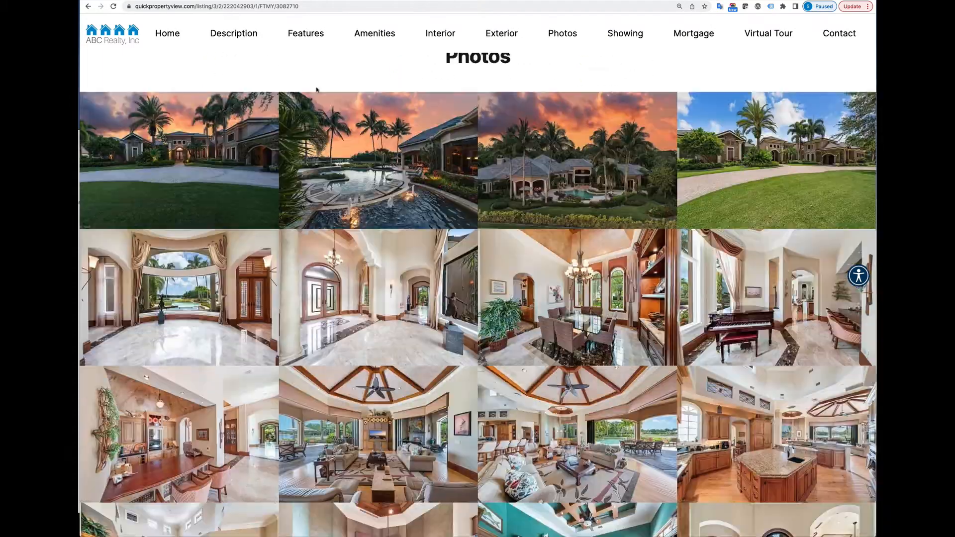
pyautogui.scroll(-20, 316, 90)
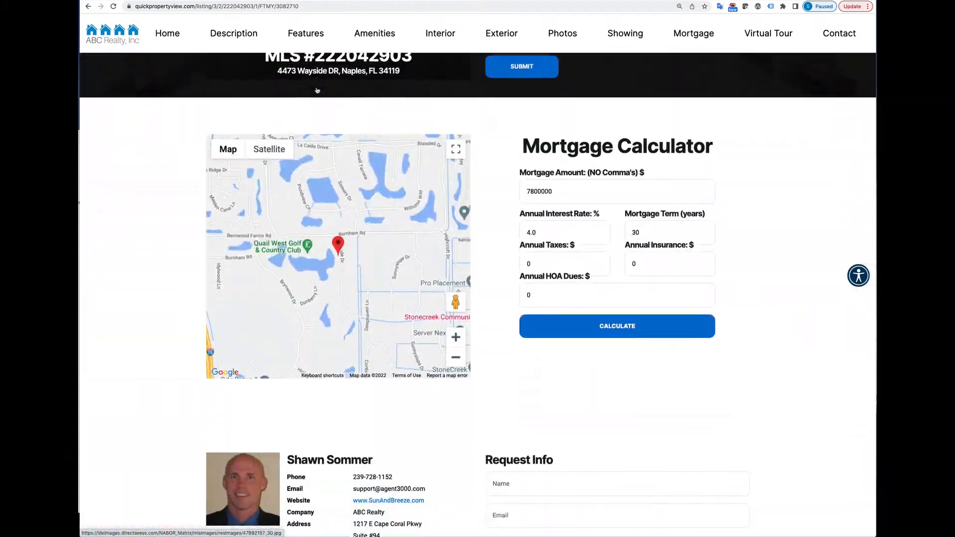
pyautogui.scroll(-2, 316, 90)
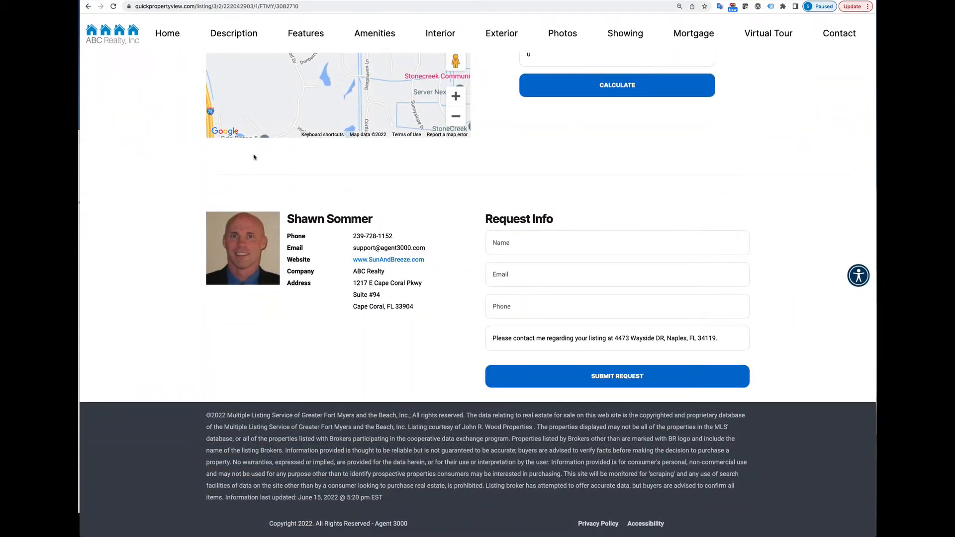
pyautogui.scroll(20, 350, 302)
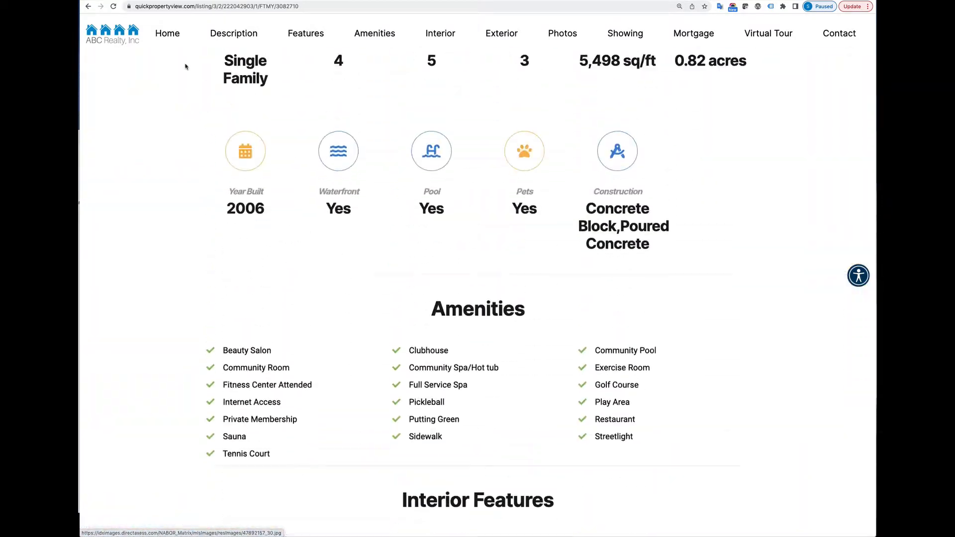
pyautogui.click(174, 1)
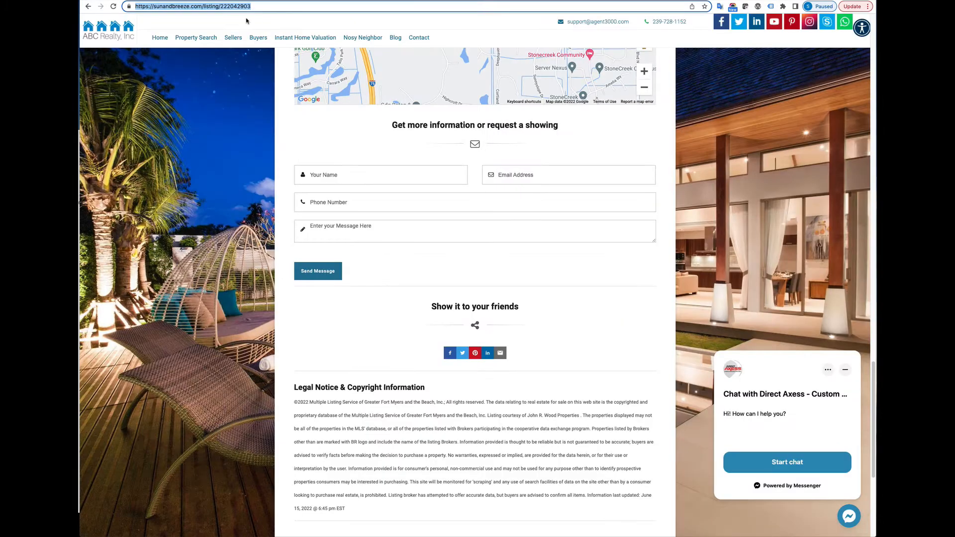
# Step: Search the SunAndBreeze home page for MLS 222042903 and open that listing
pyautogui.click(156, 38)
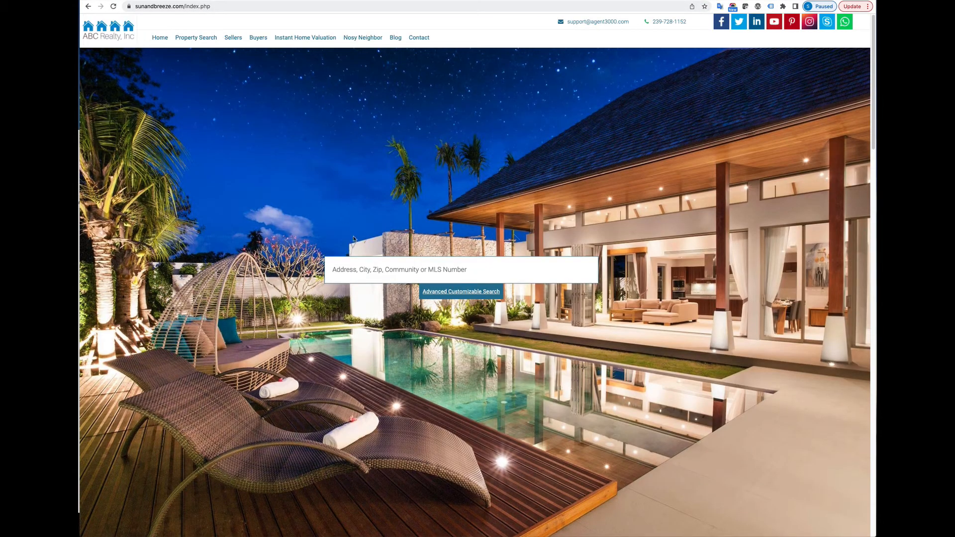
pyautogui.click(360, 263)
pyautogui.write('222042903')
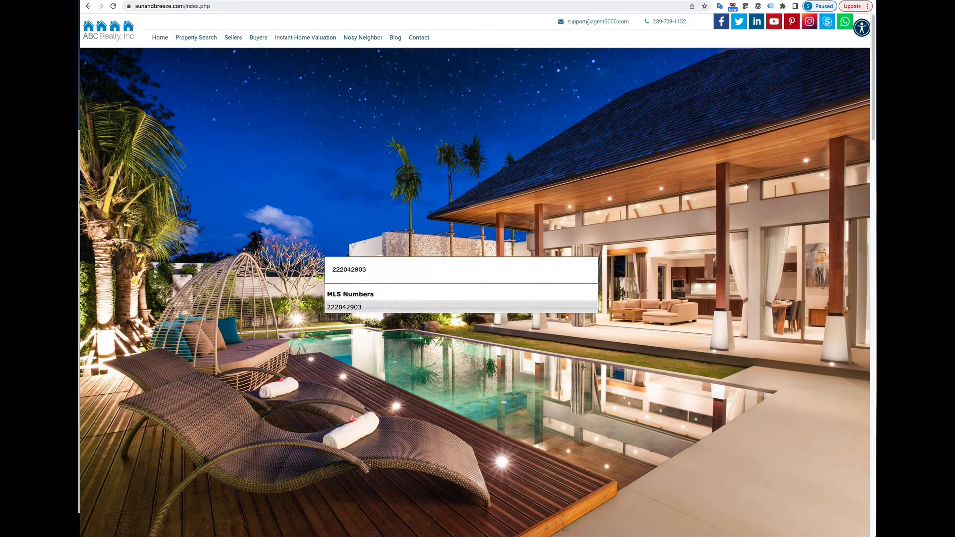
pyautogui.click(348, 307)
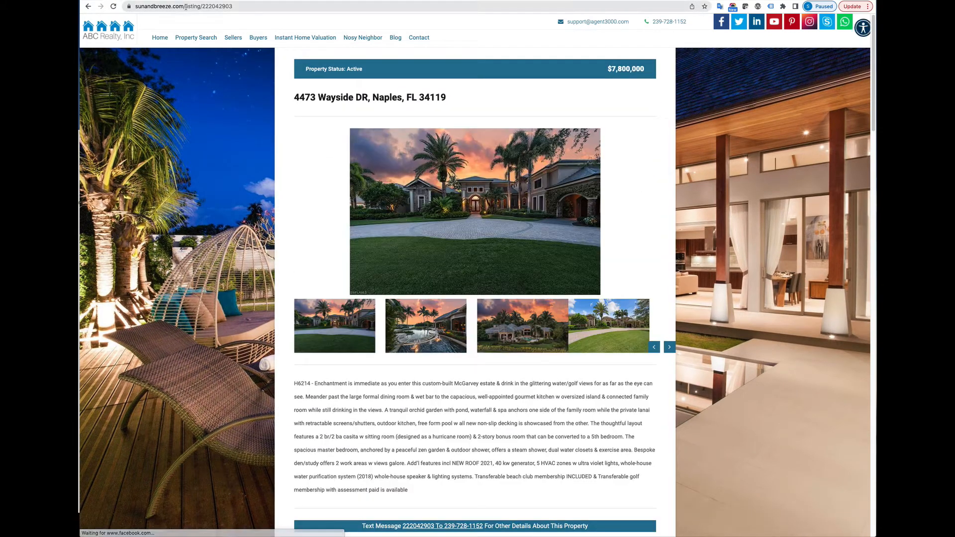
pyautogui.click(185, 7)
pyautogui.press('super+c')
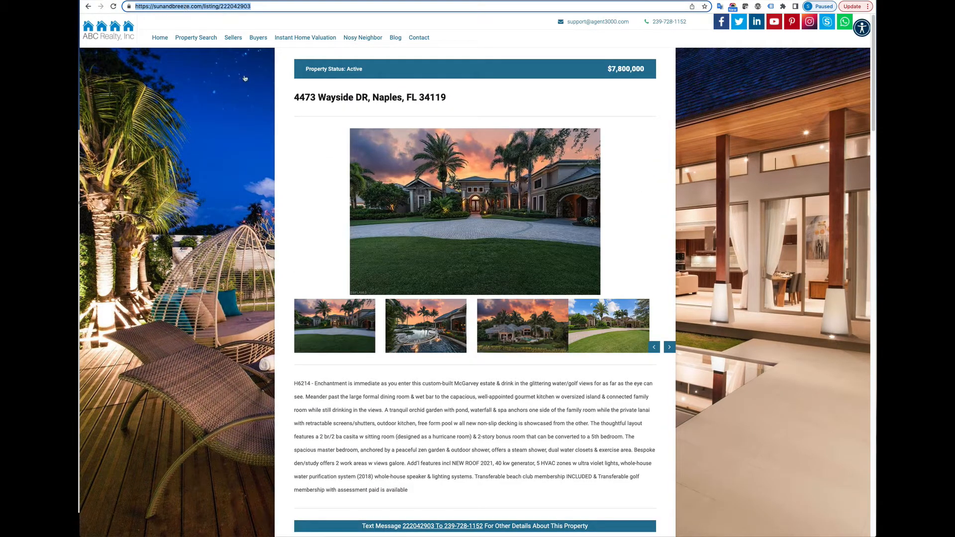
pyautogui.scroll(-3, 284, 106)
pyautogui.scroll(3, 284, 106)
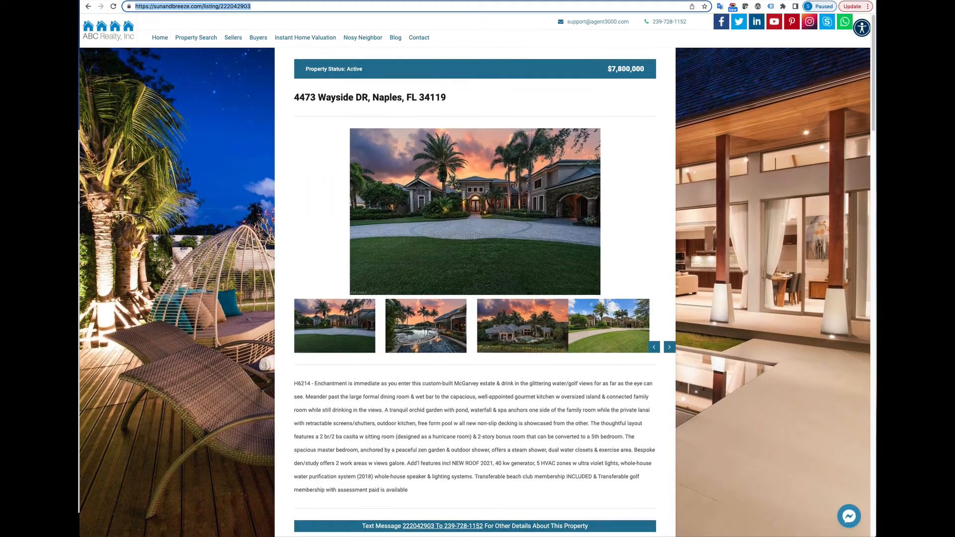
pyautogui.hotkey('ctrl', 'Tab')
# Step: Paste the SunAndBreeze address into the listing link, then undo to keep the QuickPropertyView link
pyautogui.tripleClick(239, 354)
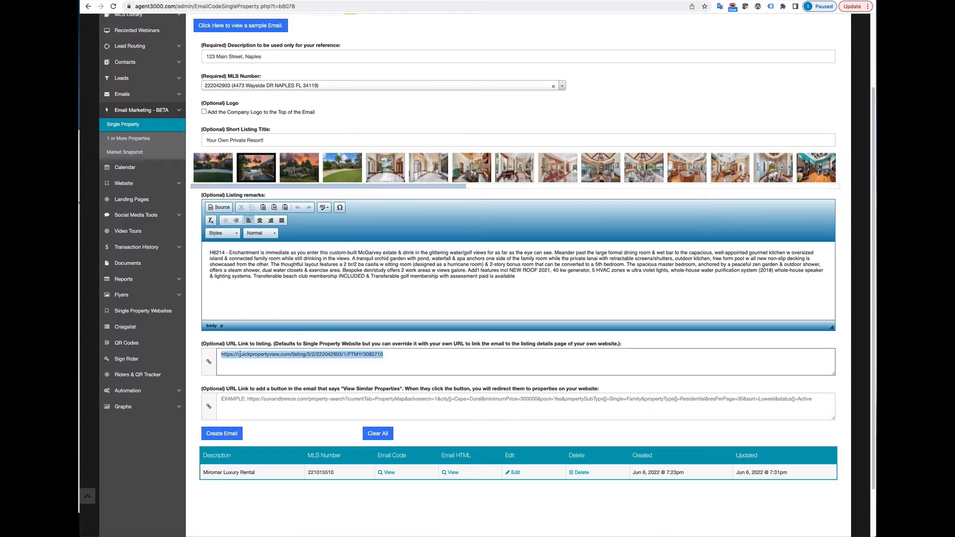
pyautogui.press('super+v')
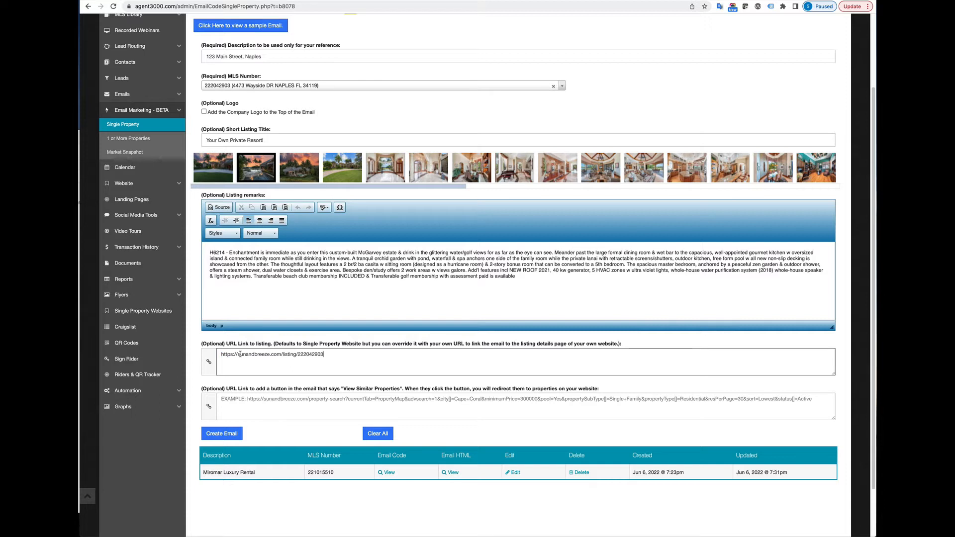
pyautogui.press('super+z')
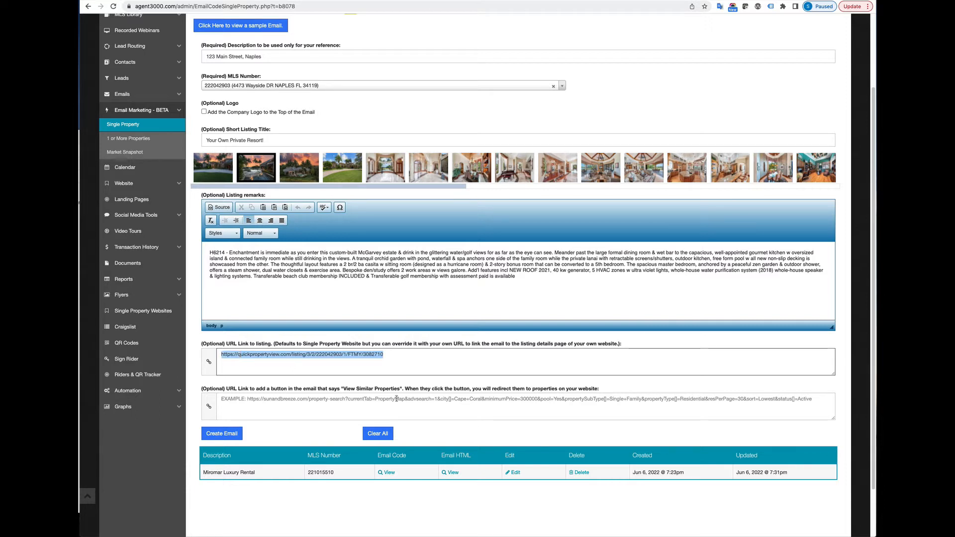
pyautogui.click(402, 355)
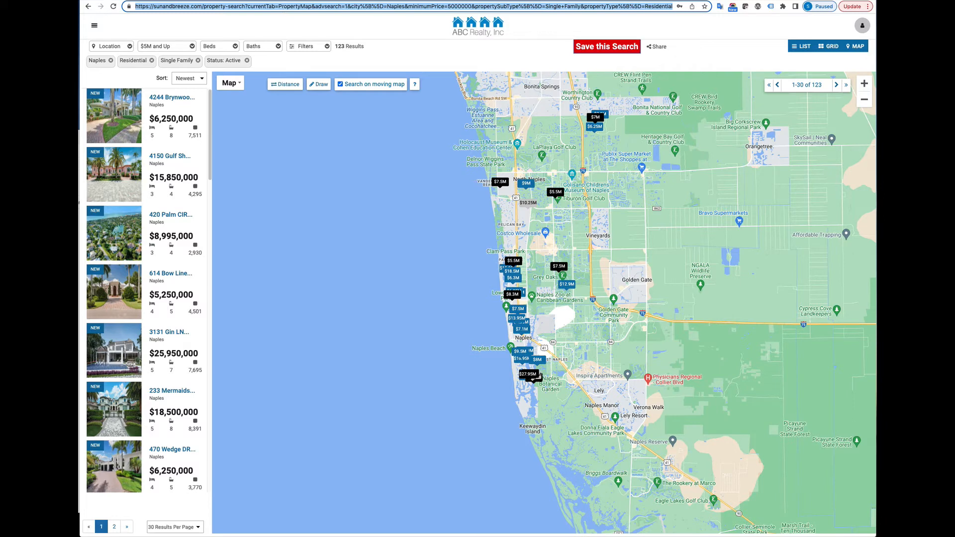
# Step: Set View Similar Properties to the Naples $5M-plus search and create the email
pyautogui.hotkey('ctrl', 'Tab')
pyautogui.click(264, 400)
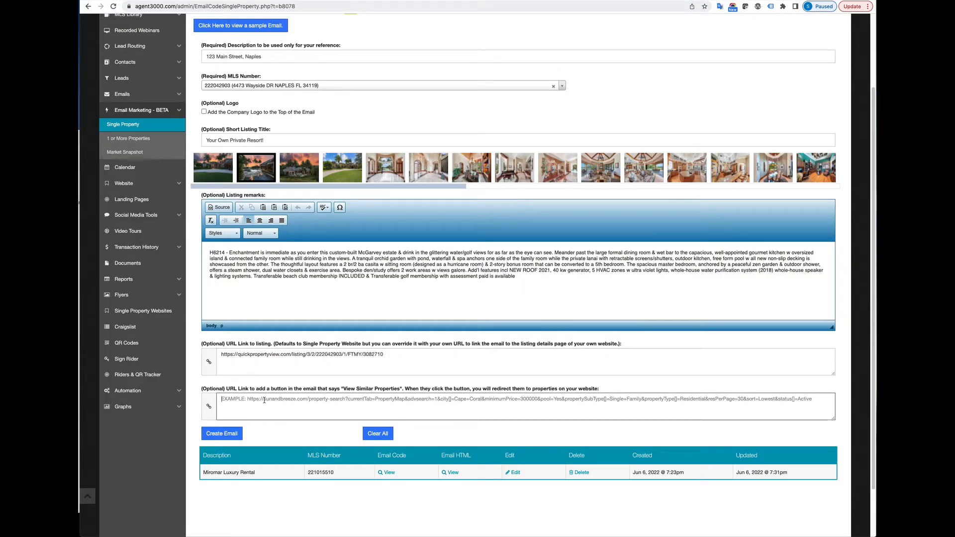
pyautogui.write('https://sunandbreeze.com/property-search?currentTab=PropertyMap&advsearch=1&city%5B%5D=Naples&minimumPrice=5000000&propertySubType%5B%5D=Single+Family&propertyType%5B%5D=Residential&resPerPage=30&sort=Newest&status%5B%5D=Active&movingLat%5B%5D=&movingLat%5B%5D=&movingLng%5B%5D=&movingLng%5B%5D=')
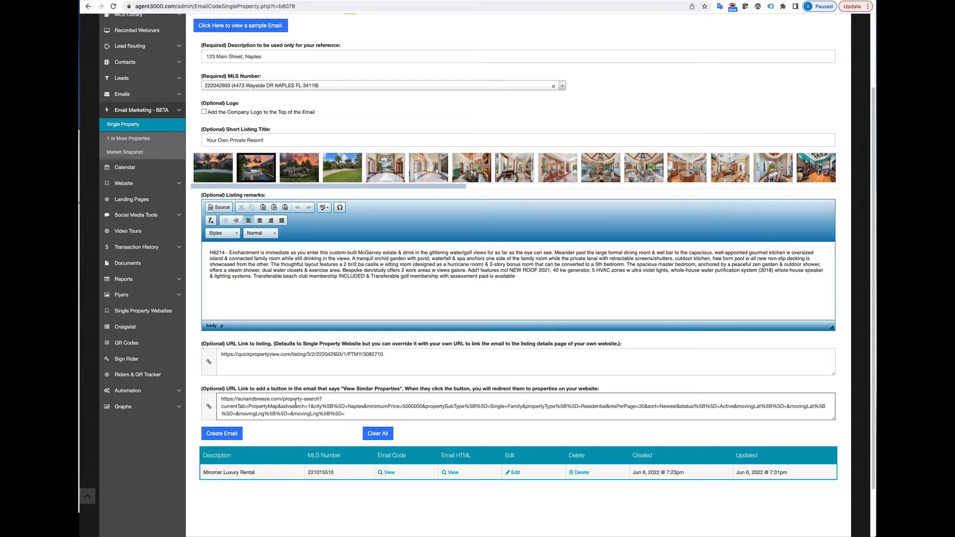
pyautogui.click(241, 432)
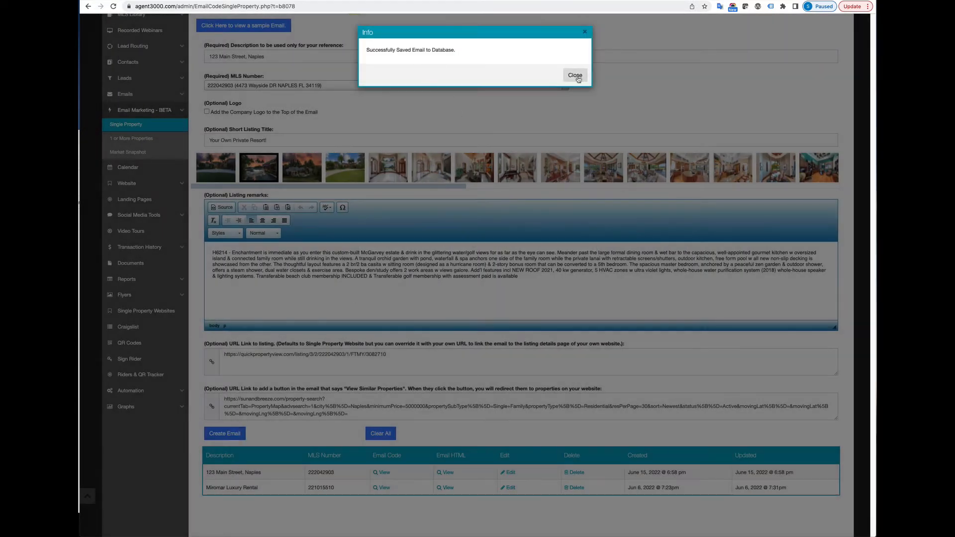
pyautogui.click(576, 76)
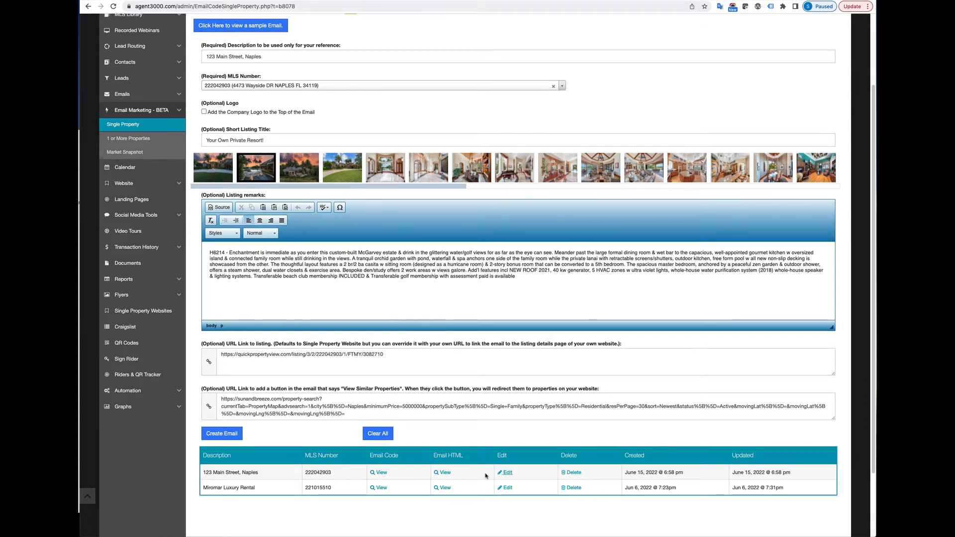
# Step: Preview the saved email's HTML layout and follow its View Listing Details link
pyautogui.click(445, 474)
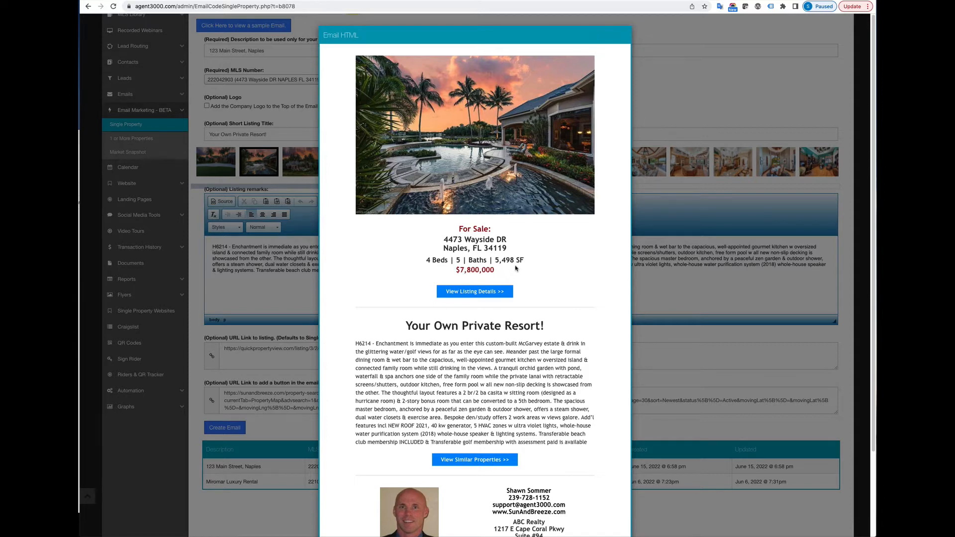
pyautogui.scroll(-2, 475, 348)
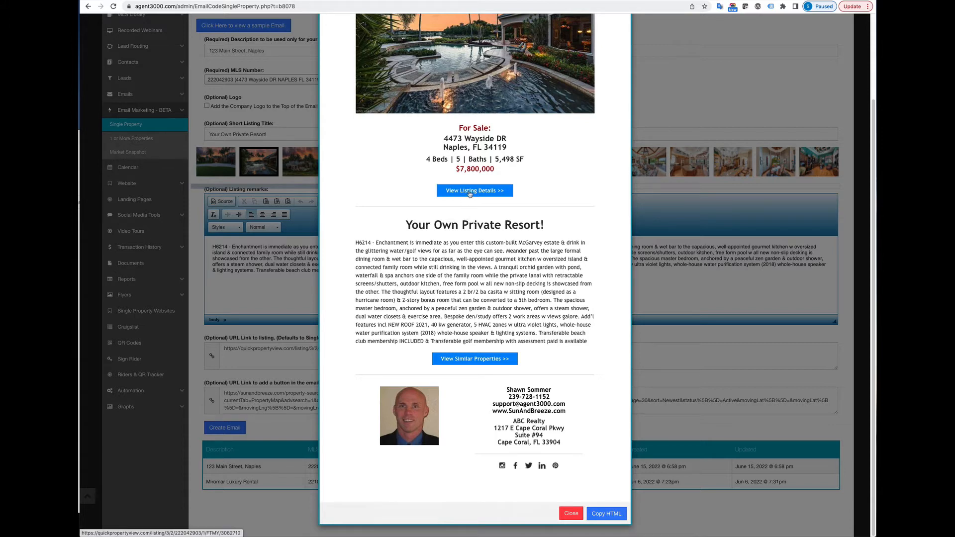
pyautogui.click(470, 192)
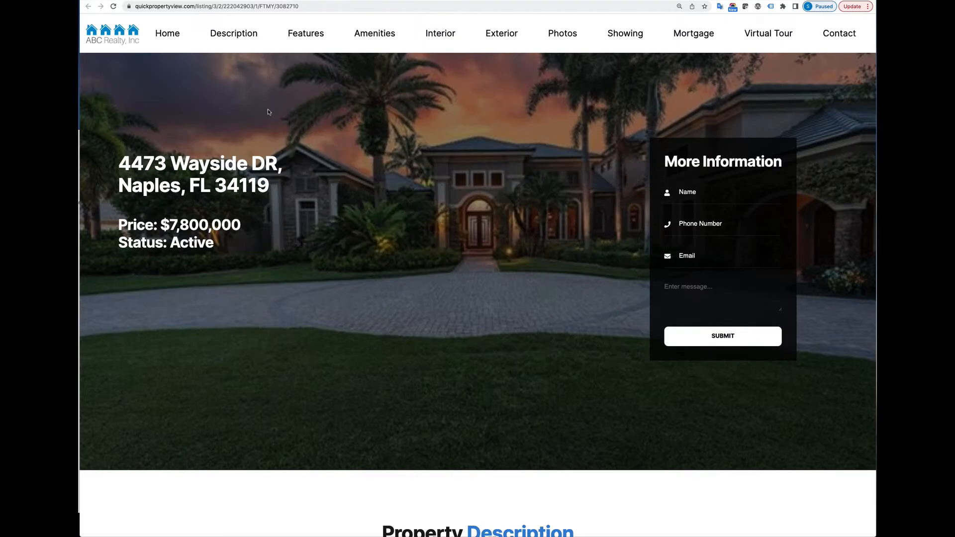
# Step: Confirm View Similar Properties opens the Naples $5M and Up search, then close the preview
pyautogui.scroll(-20, 267, 112)
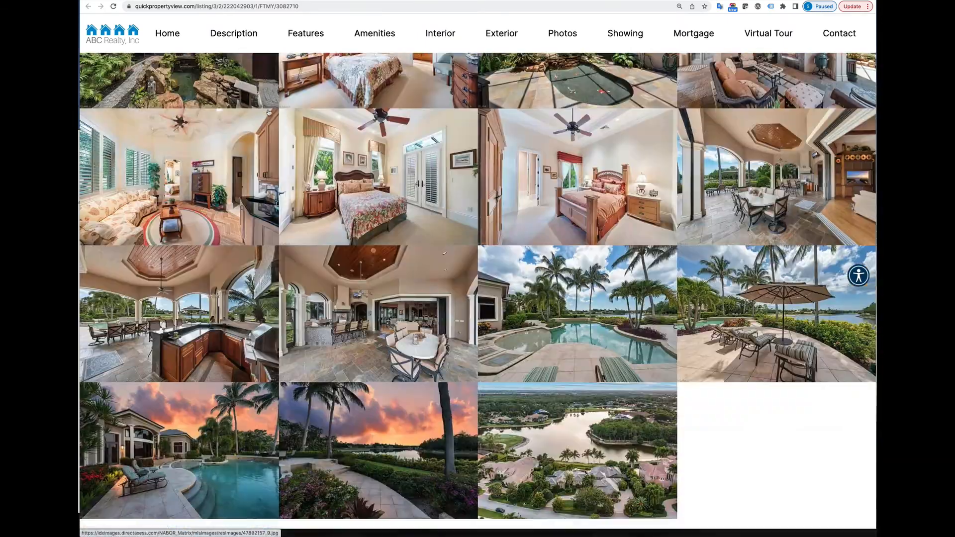
pyautogui.scroll(-20, 269, 112)
pyautogui.press('super+w')
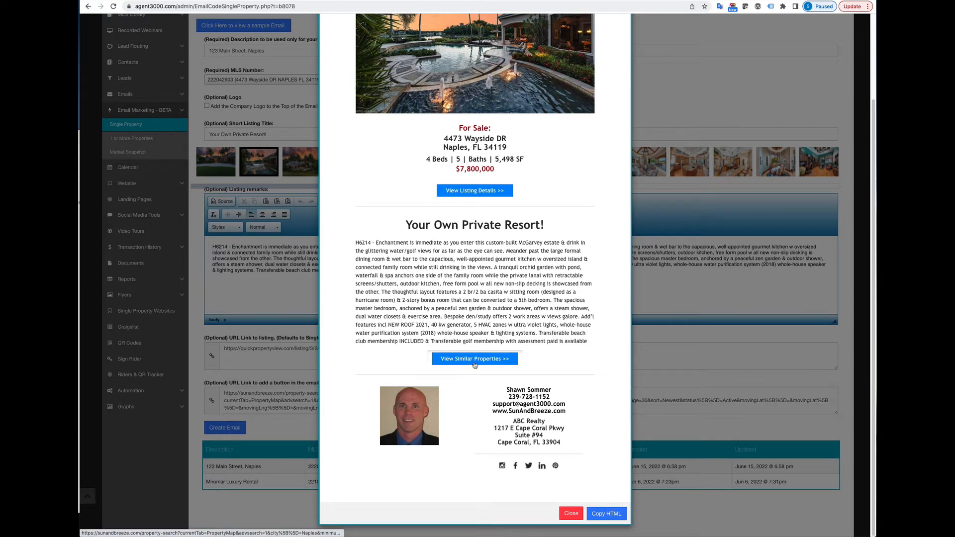
pyautogui.click(475, 362)
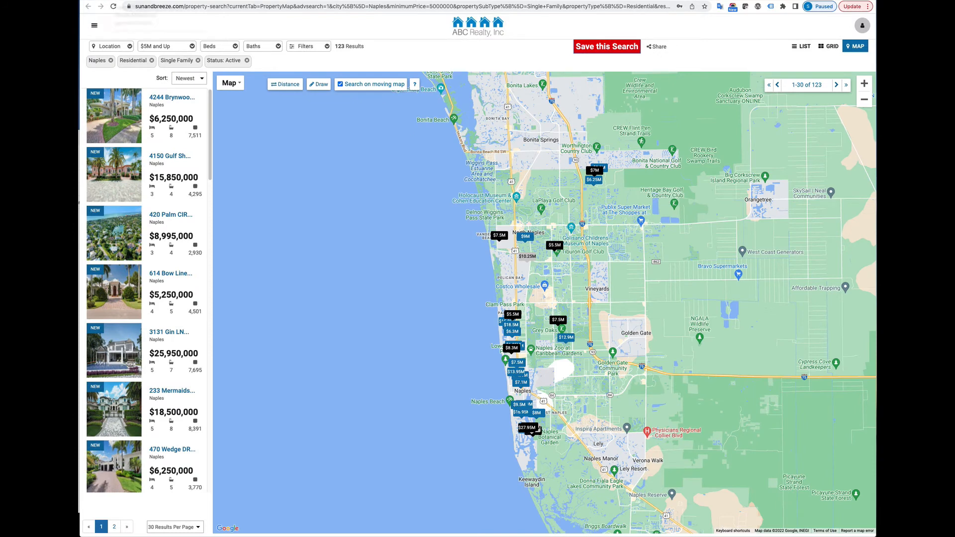
pyautogui.click(150, 0)
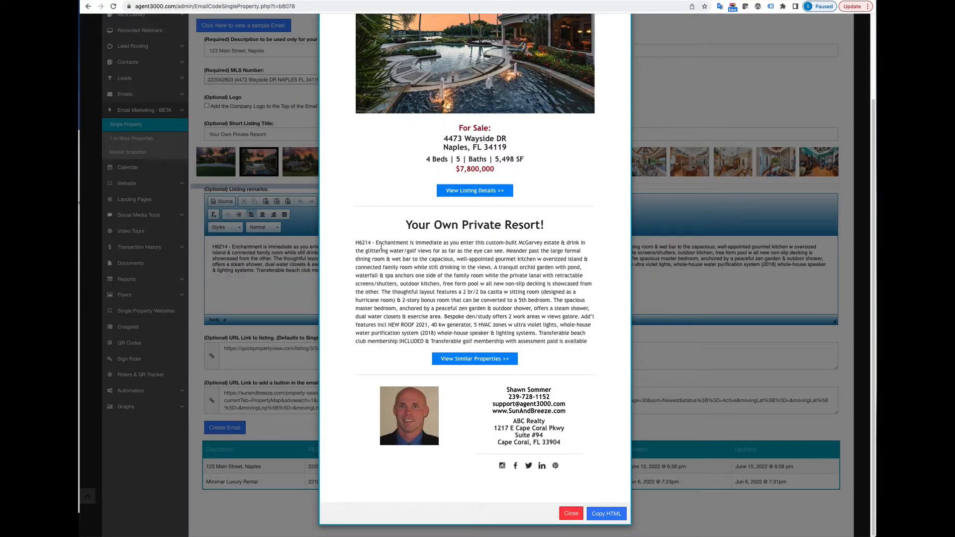
pyautogui.click(571, 514)
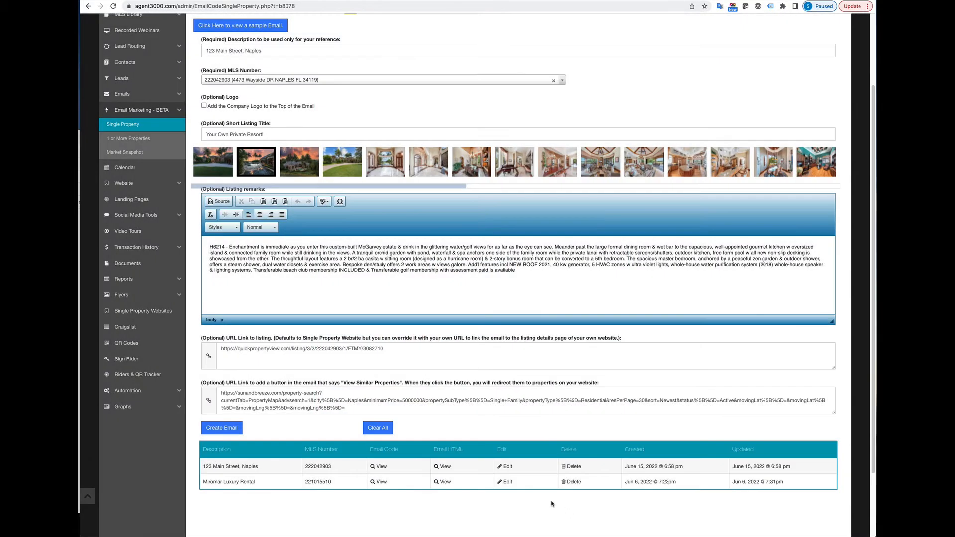
# Step: Copy the HTML code of the second saved email, then close the code window
pyautogui.click(382, 482)
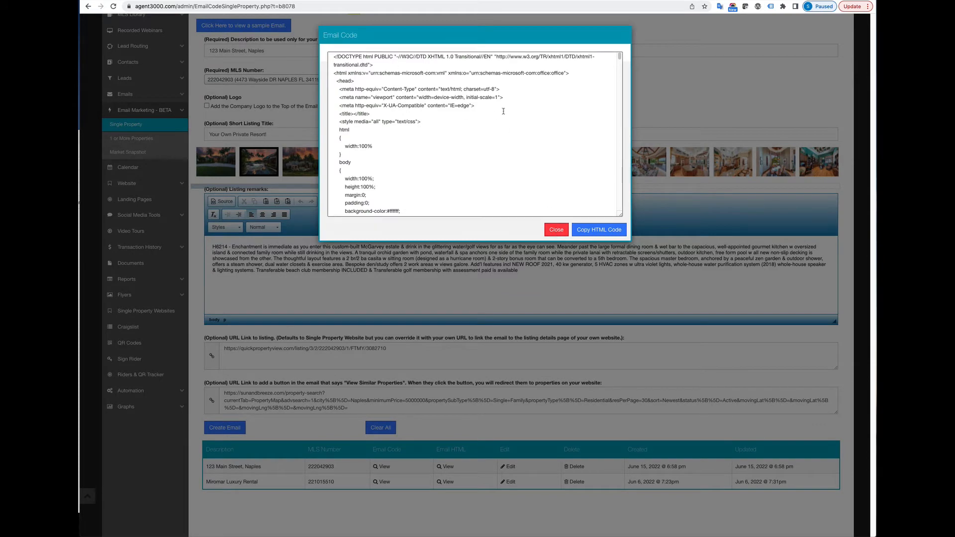
pyautogui.scroll(-10, 622, 83)
pyautogui.scroll(-10, 620, 189)
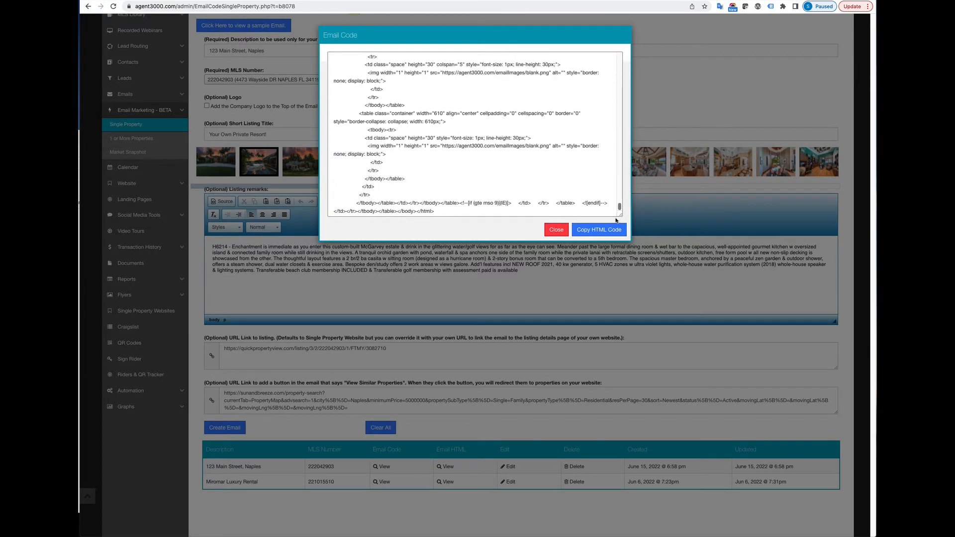
pyautogui.click(608, 229)
pyautogui.click(557, 230)
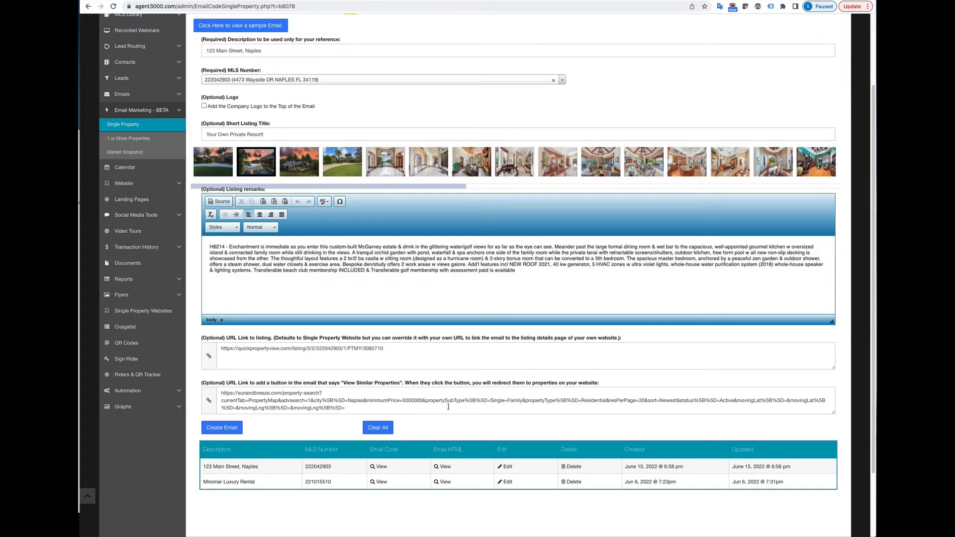
# Step: Copy the 123 Main Street, Naples email's HTML code and switch to Constant Contact
pyautogui.click(381, 467)
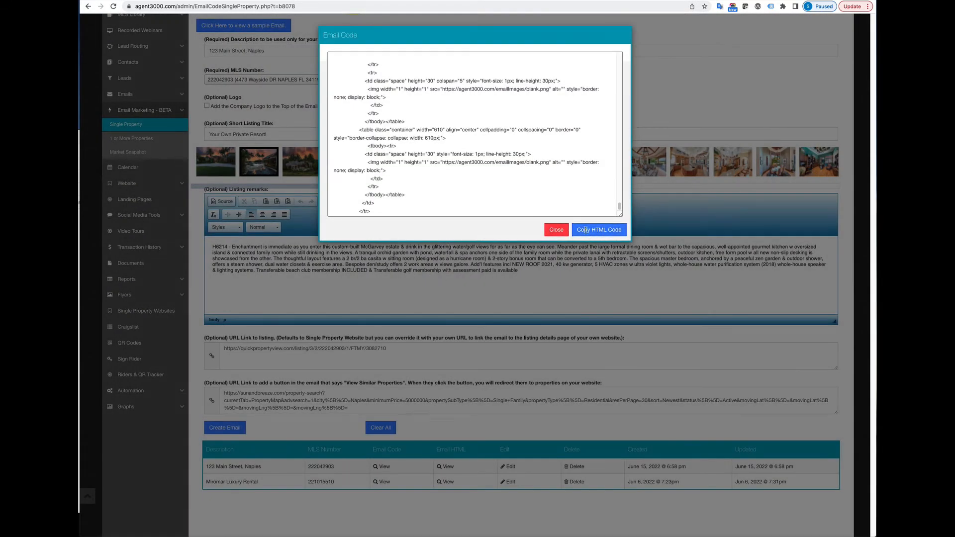
pyautogui.click(585, 230)
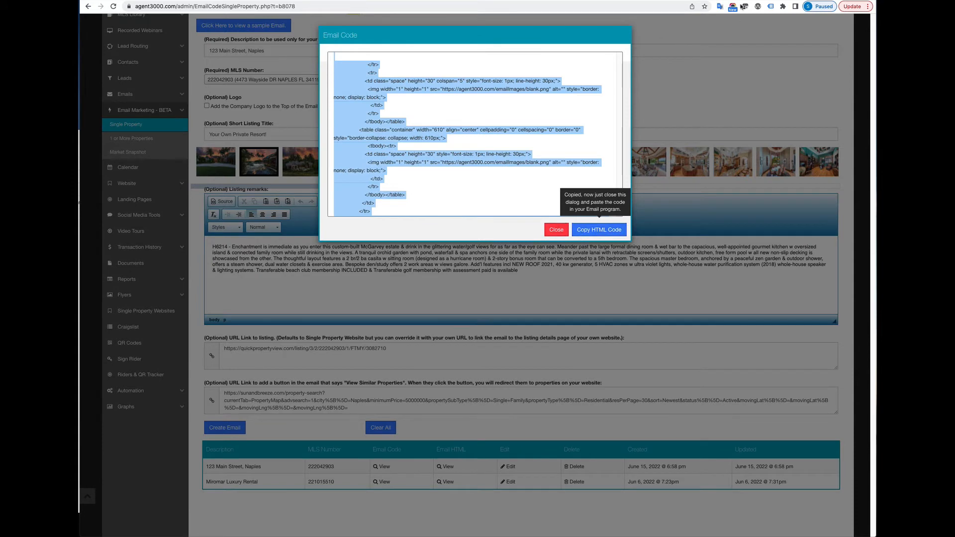
pyautogui.click(619, 1)
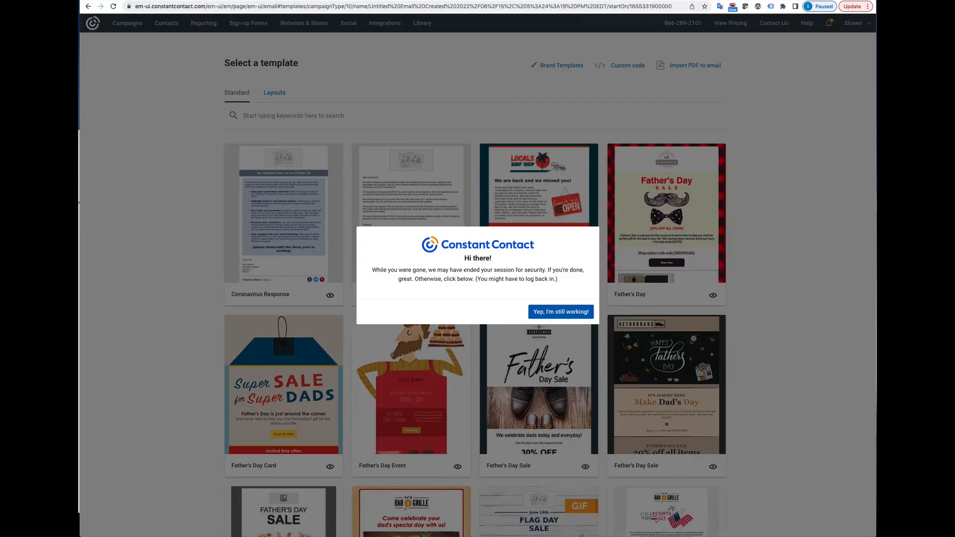
# Step: Keep the session alive, start a Custom code email, and select all the starter template code
pyautogui.click(561, 312)
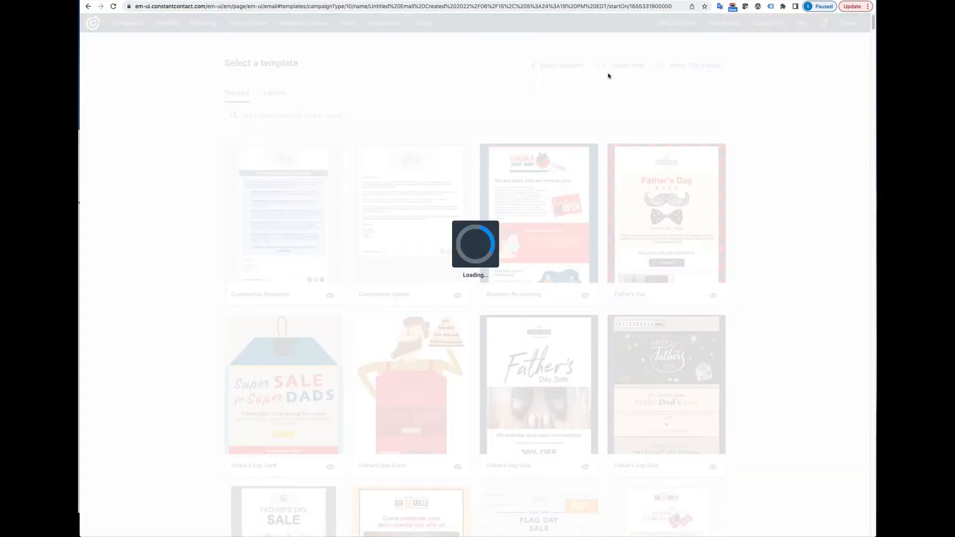
pyautogui.click(409, 167)
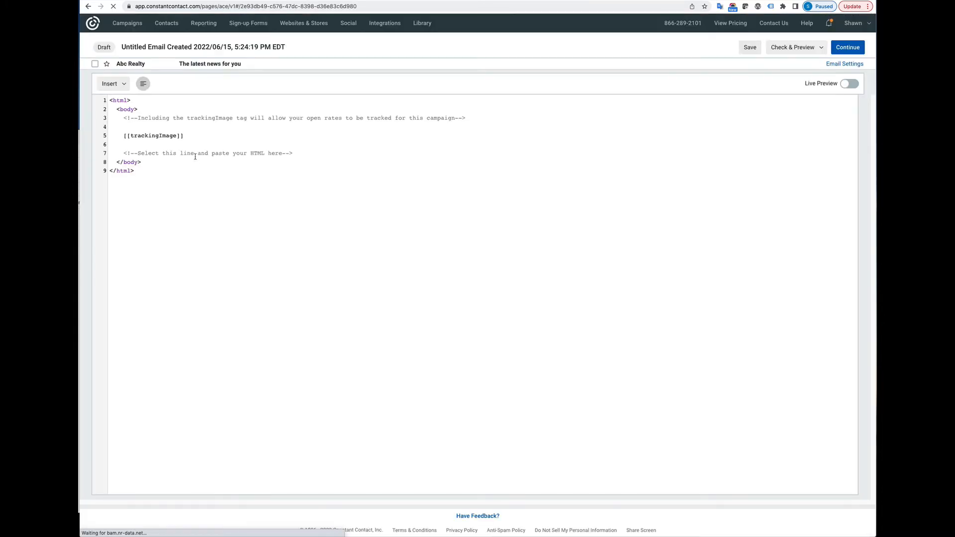
pyautogui.moveTo(145, 172); pyautogui.dragTo(94, 92)
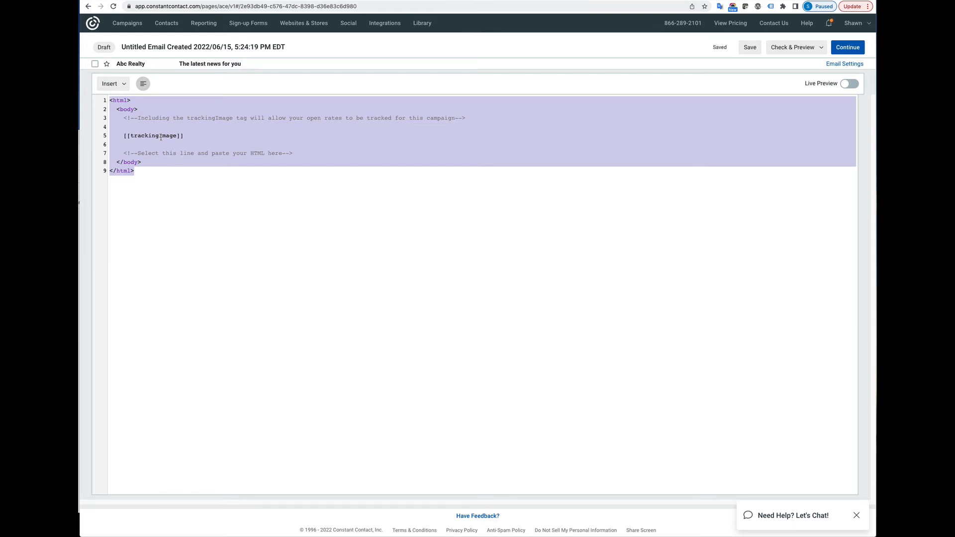
# Step: Paste the listing email HTML over the template, turn on Live Preview, and view the reported error
pyautogui.press('super+v')
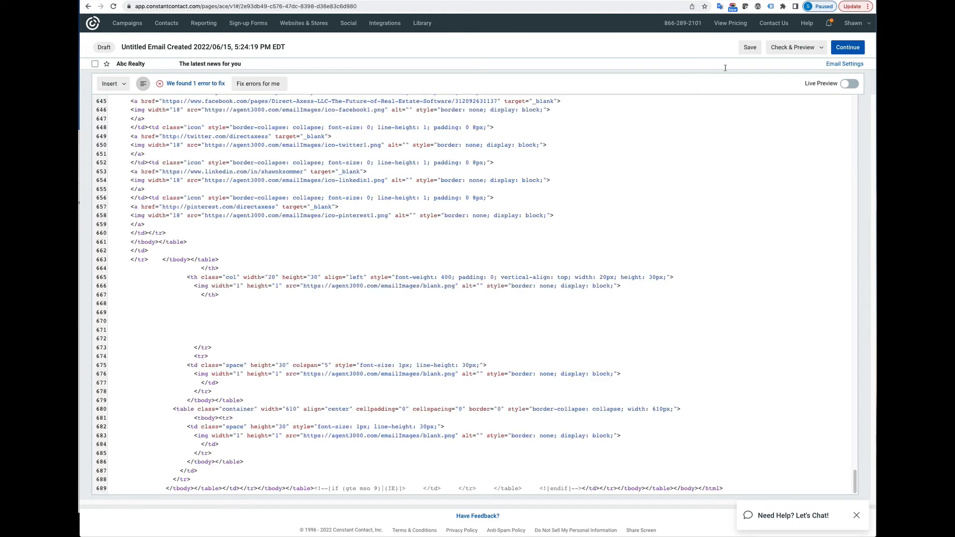
pyautogui.click(848, 84)
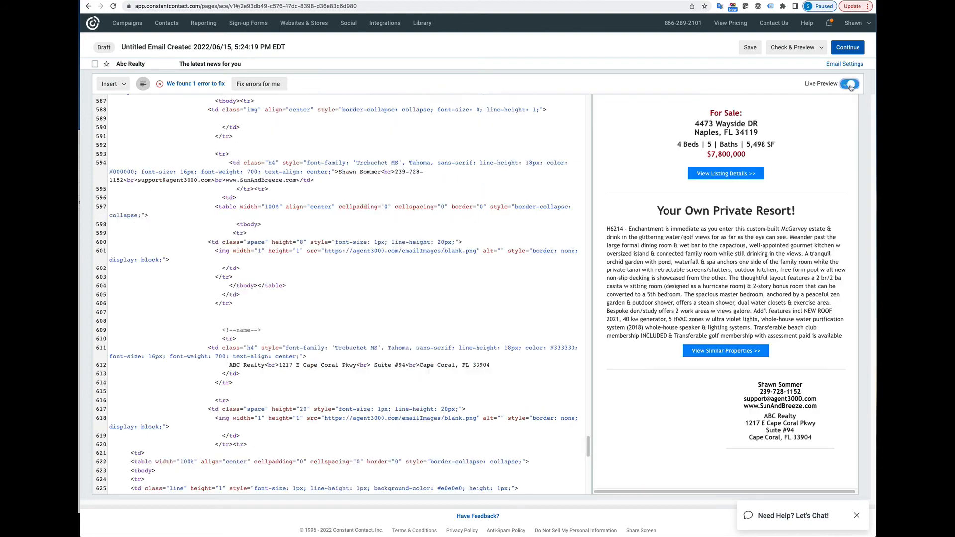
pyautogui.scroll(3, 690, 228)
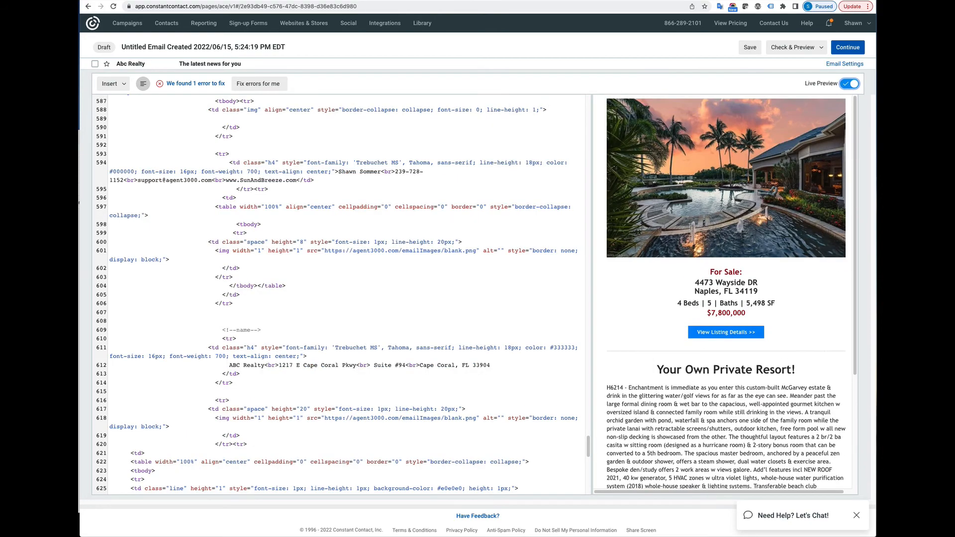
pyautogui.click(192, 85)
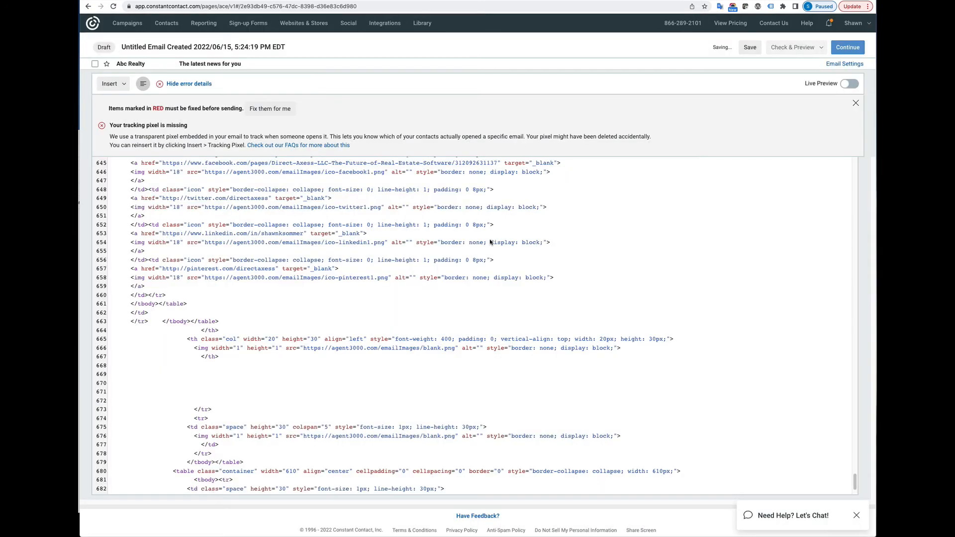
# Step: Save the draft, accept the automatic tracking pixel fix, and return to Agent 3000
pyautogui.hotkey('ctrl', 's')
pyautogui.click(550, 299)
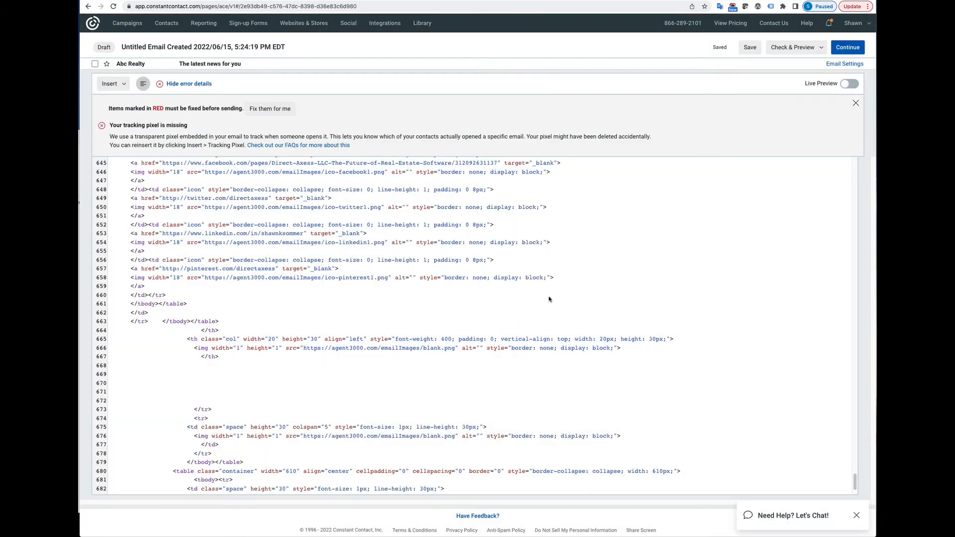
pyautogui.hotkey('ctrl', 's')
pyautogui.click(559, 302)
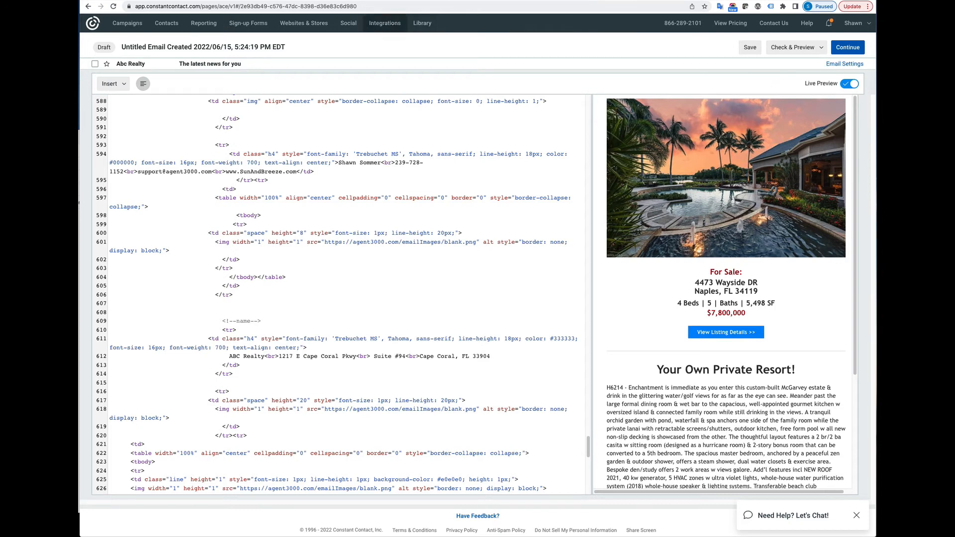
pyautogui.click(365, 0)
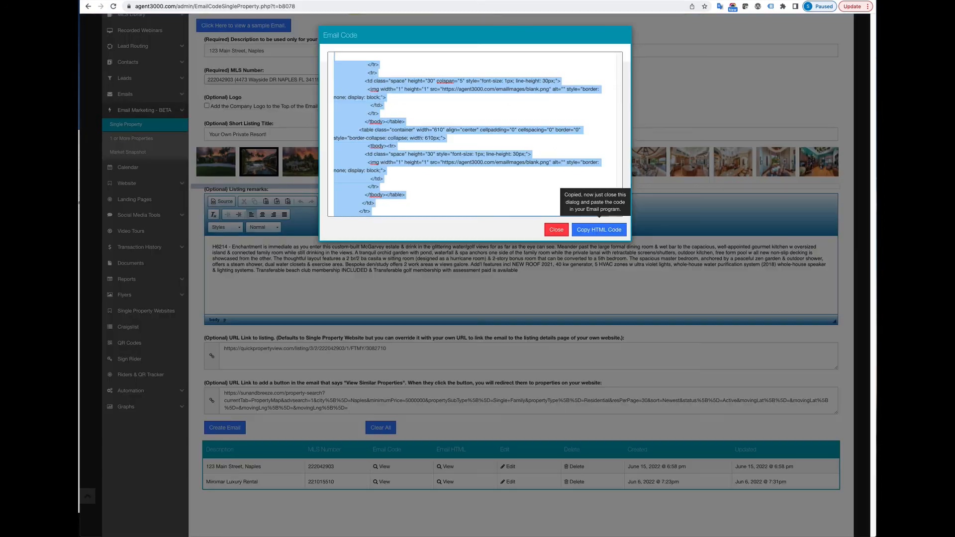
pyautogui.click(556, 229)
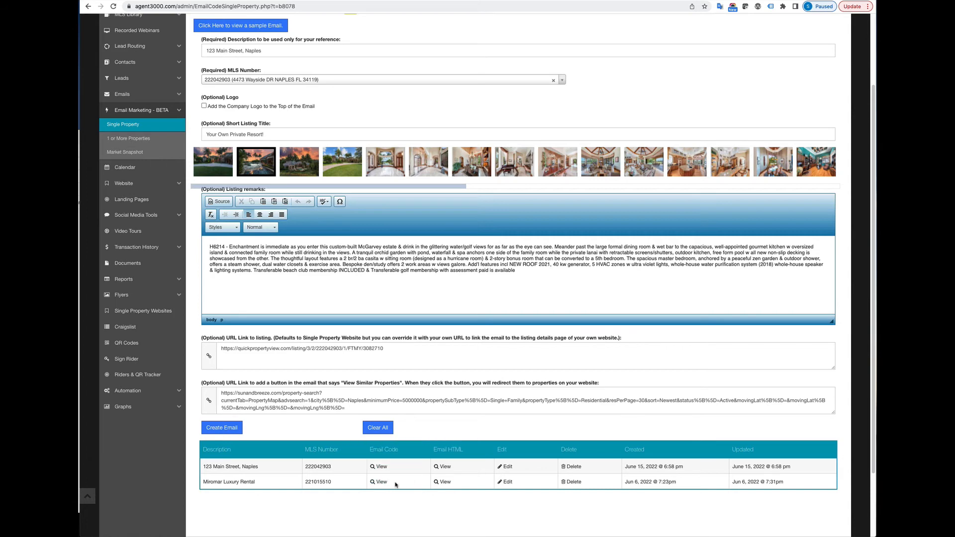
pyautogui.click(445, 467)
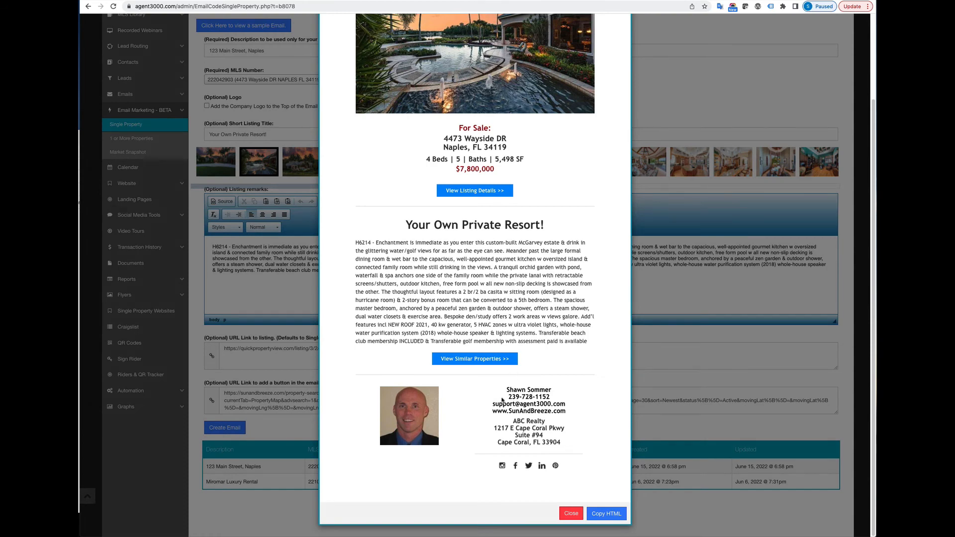
pyautogui.click(607, 514)
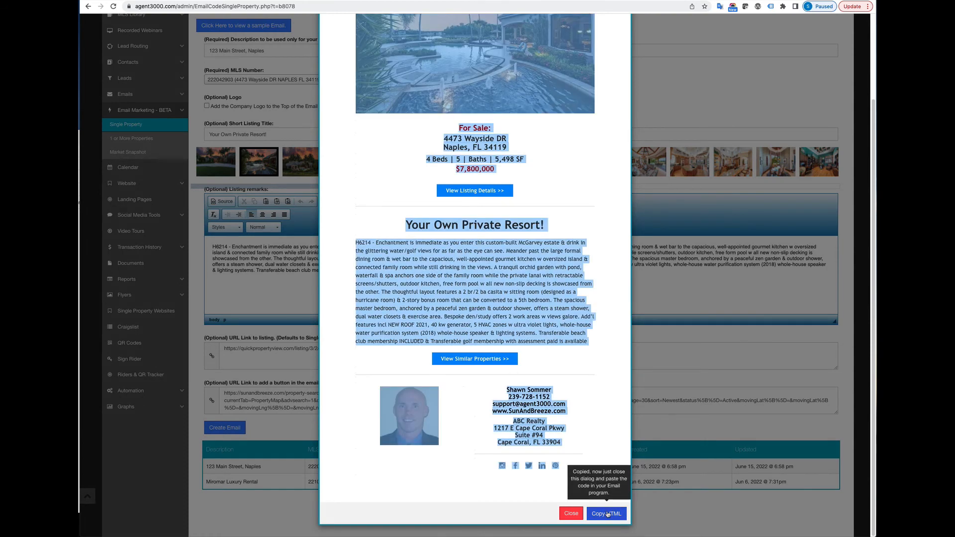
pyautogui.click(571, 514)
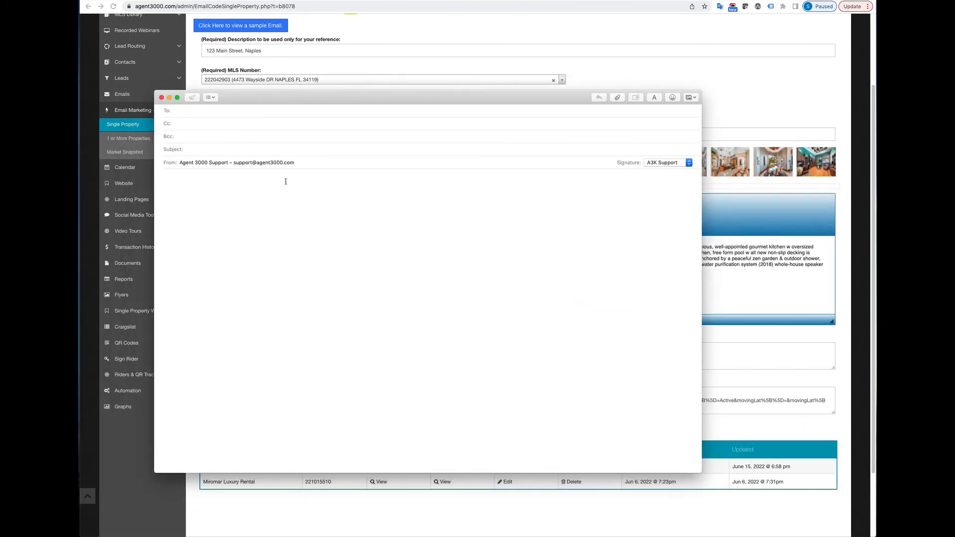
# Step: Paste the listing email with photo, $7,800,000 price and remarks into the body and review it
pyautogui.click(214, 207)
pyautogui.press('super+v')
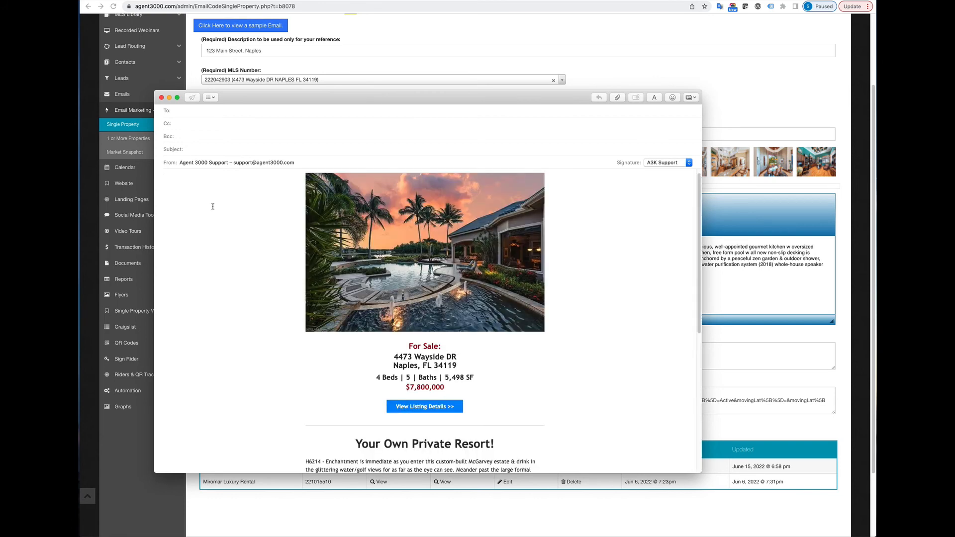
pyautogui.scroll(-5, 213, 206)
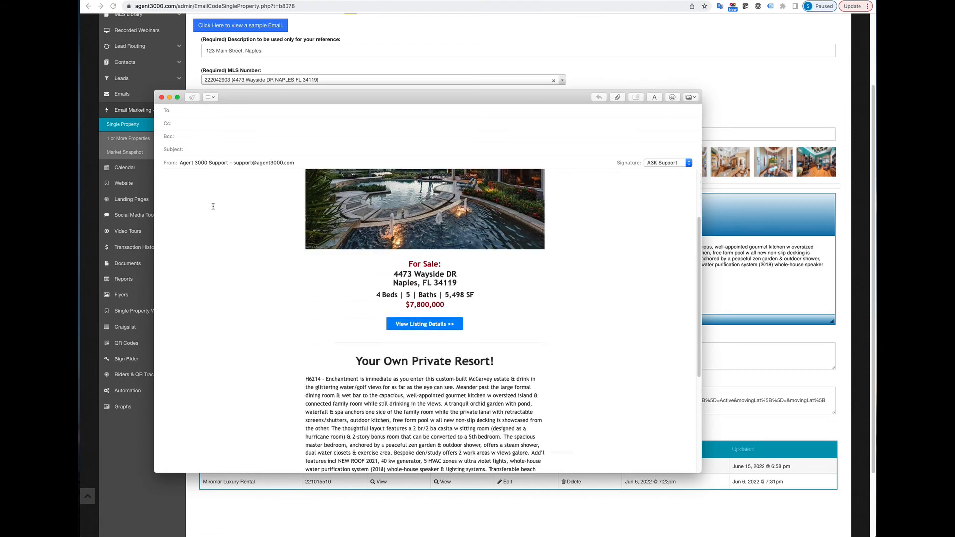
pyautogui.scroll(6, 213, 206)
pyautogui.scroll(-10, 213, 206)
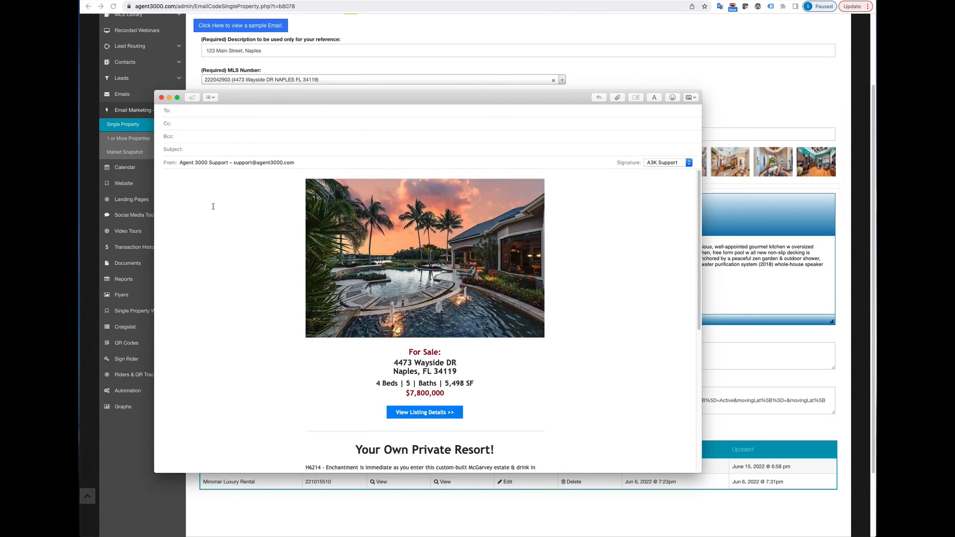
pyautogui.scroll(6, 243, 236)
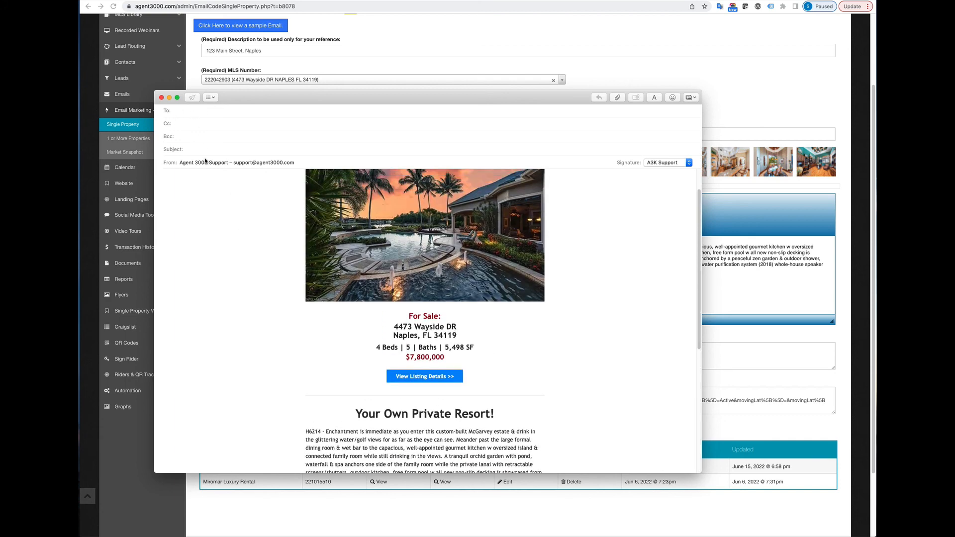
# Step: Bring Agent 3000 forward and choose Edit on the 123 Main Street, Naples email row
pyautogui.click(341, 74)
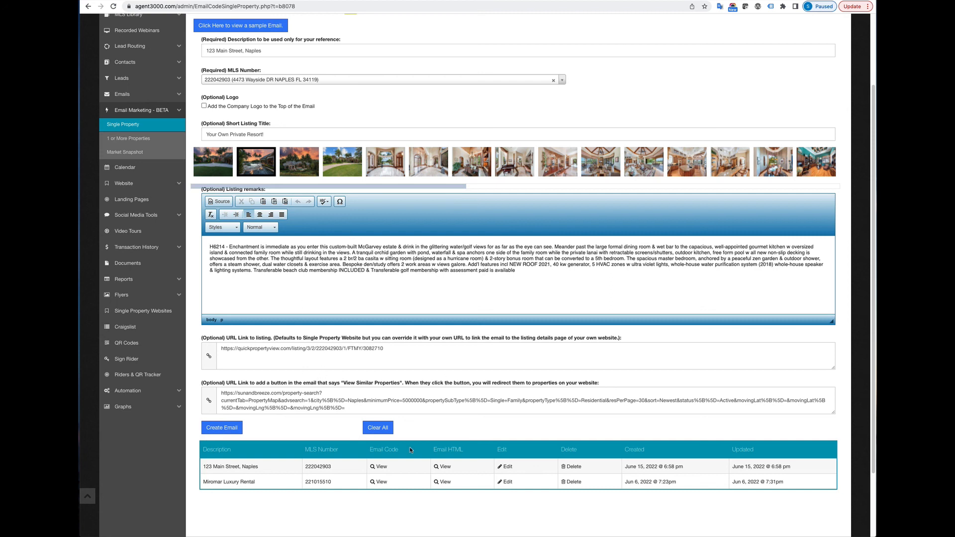
pyautogui.click(510, 467)
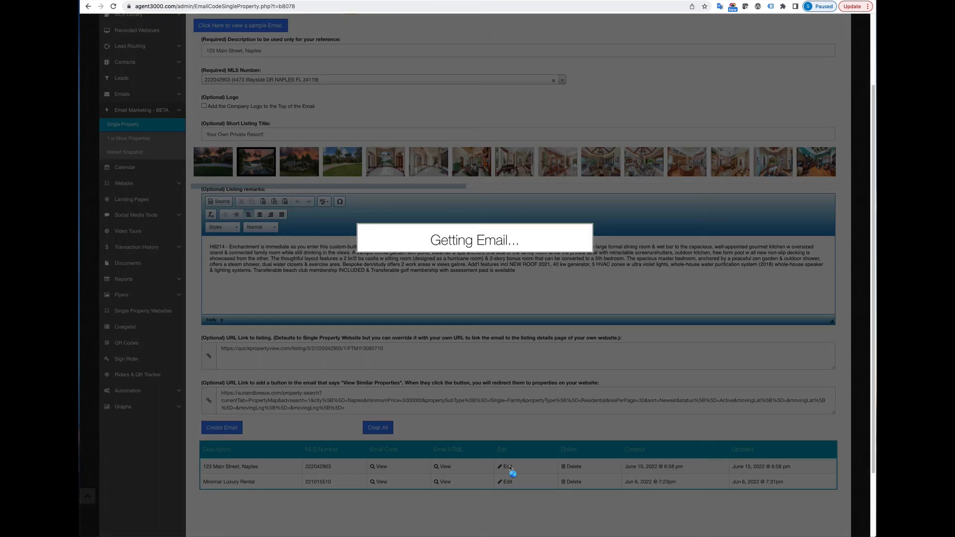